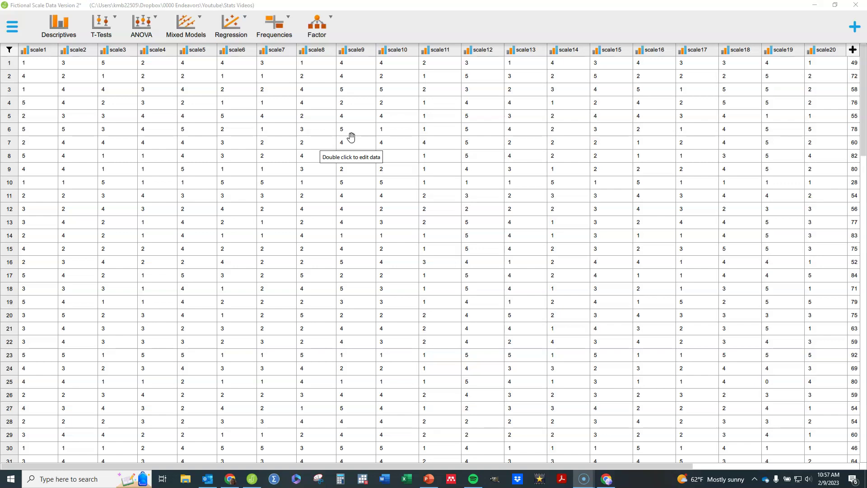
- Enable the Reliability module from the add-on modules list
click(415, 141)
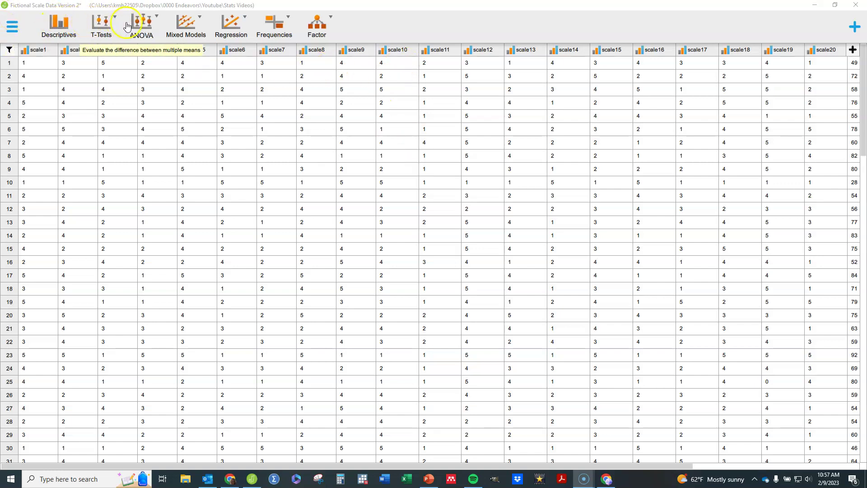
click(161, 27)
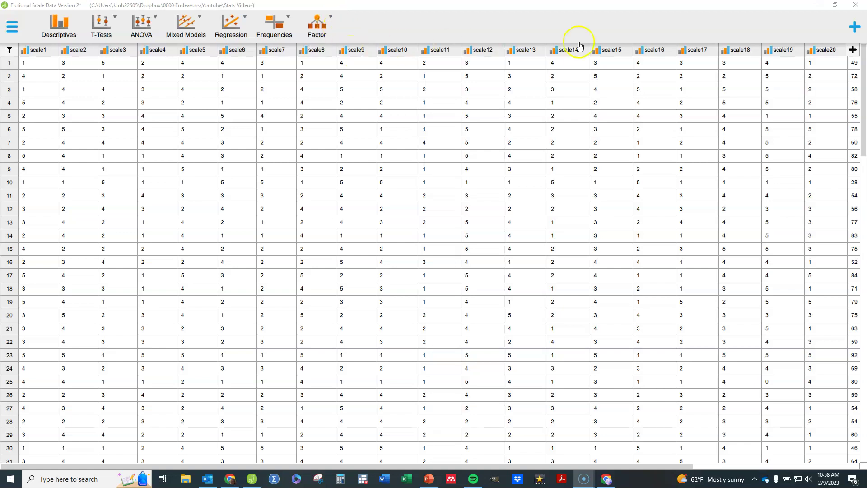
click(855, 27)
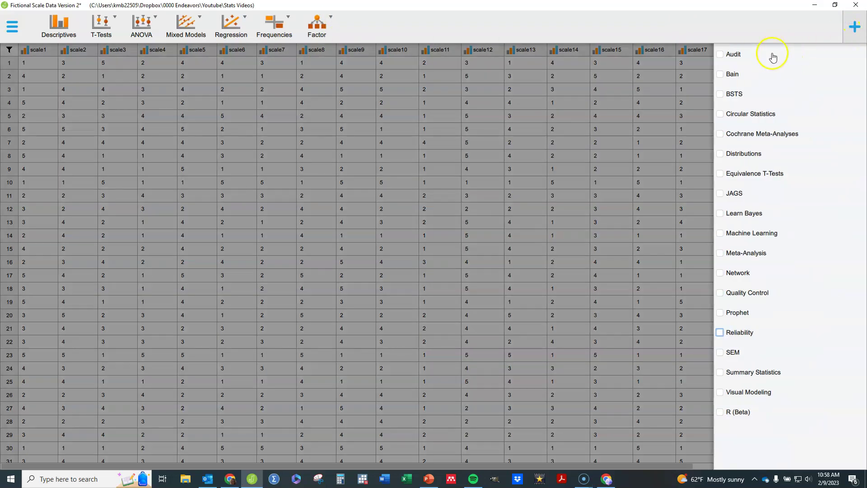
click(721, 333)
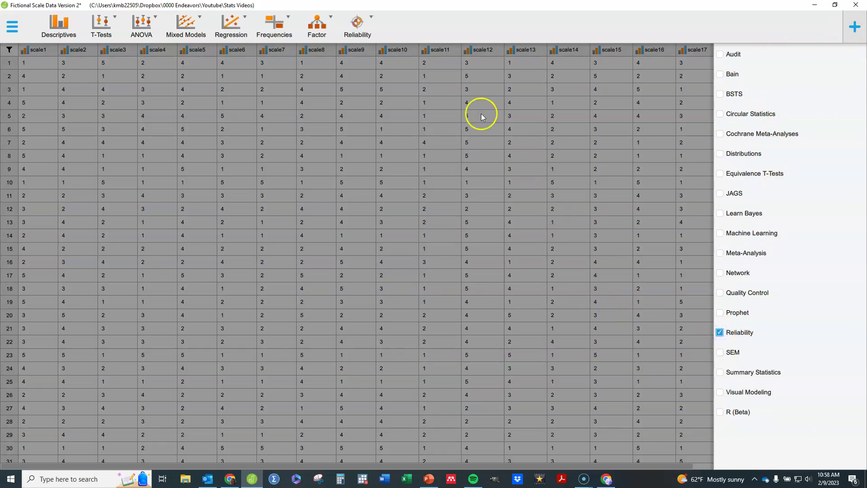
click(456, 26)
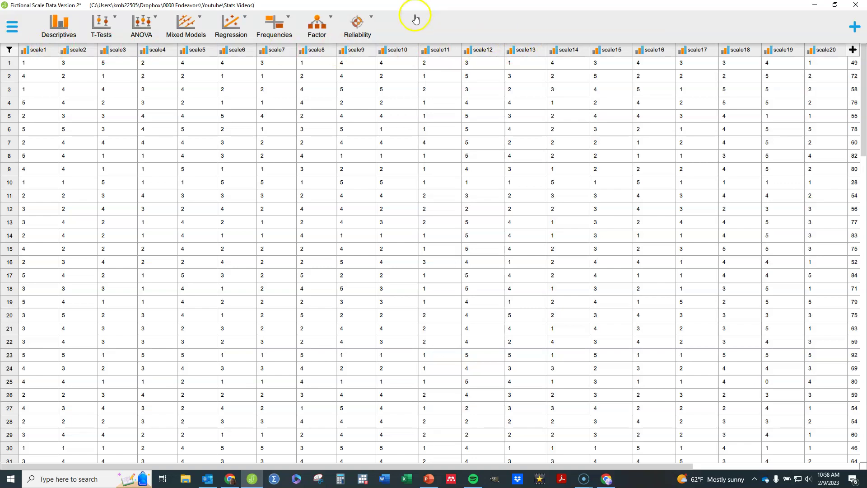
- Start a classical Unidimensional Reliability analysis
click(364, 27)
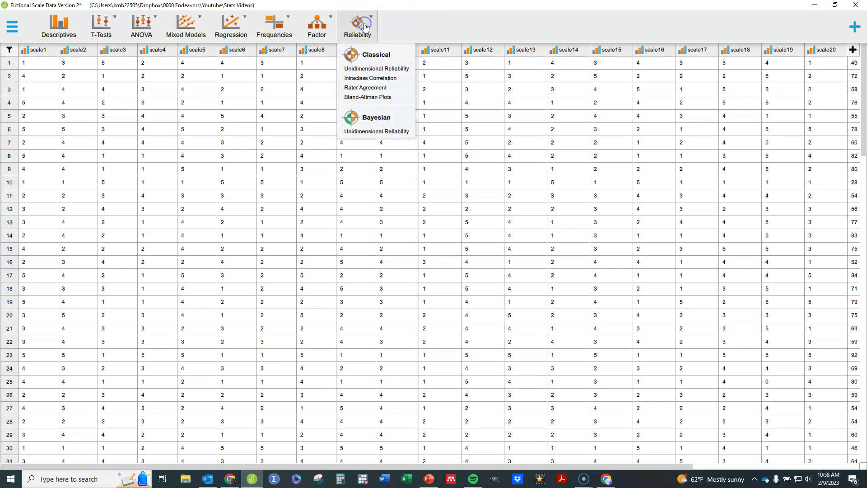
click(368, 71)
click(408, 283)
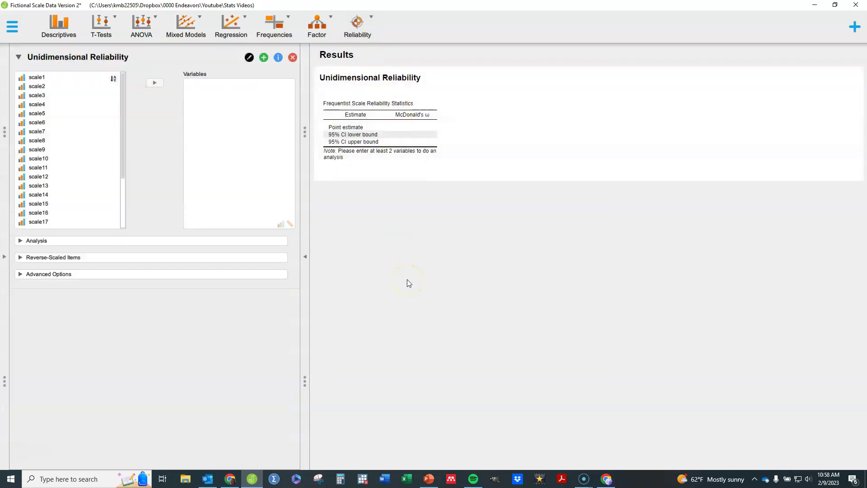
- Add scale1 through scale20 as the analysis variables, giving McDonald's ω 0.023
click(45, 77)
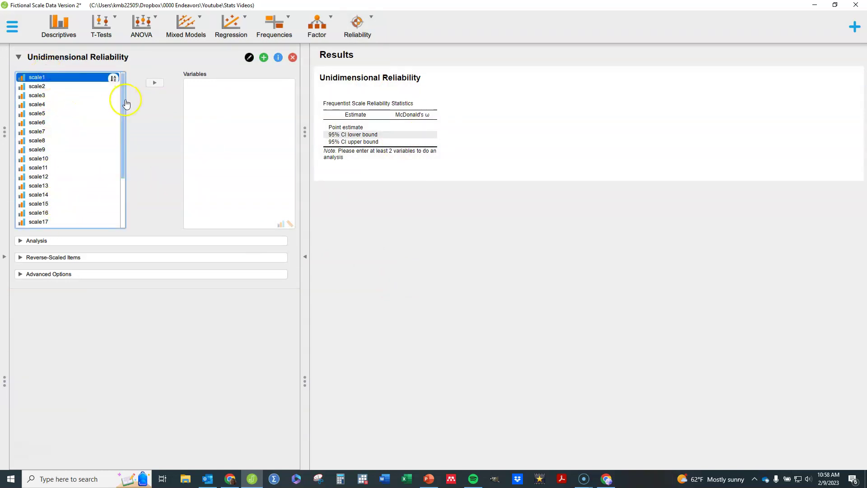
drag(126, 104, 121, 149)
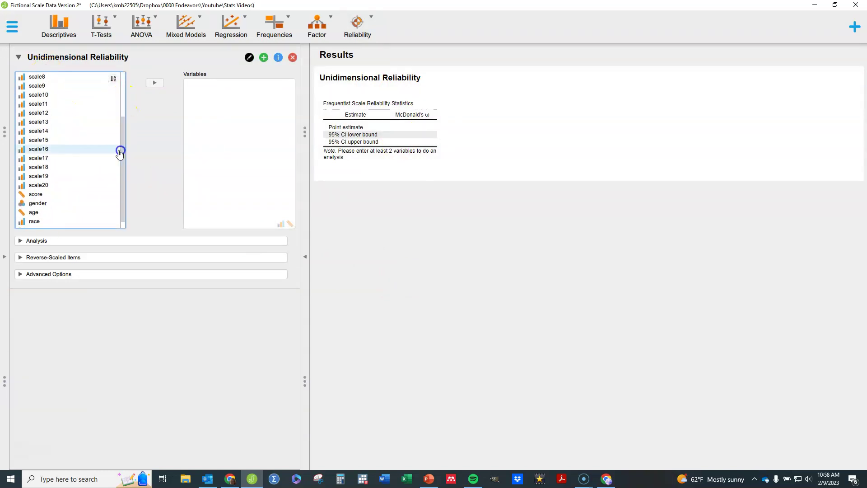
shift+click(67, 188)
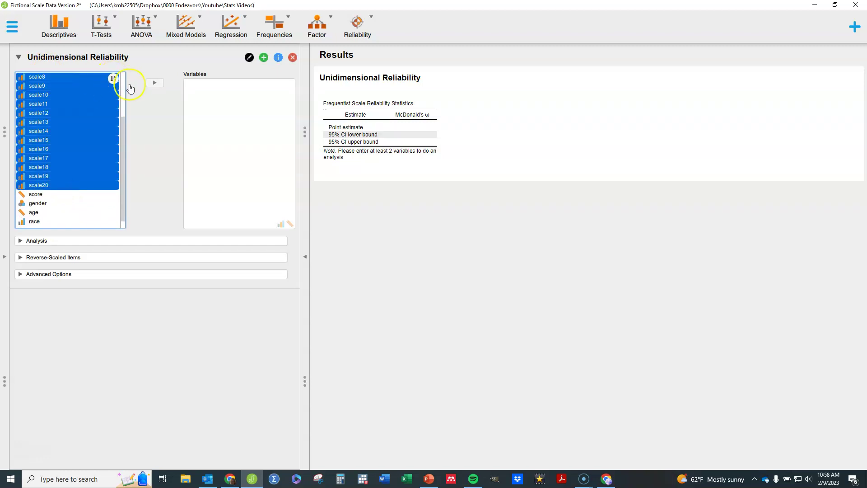
click(153, 83)
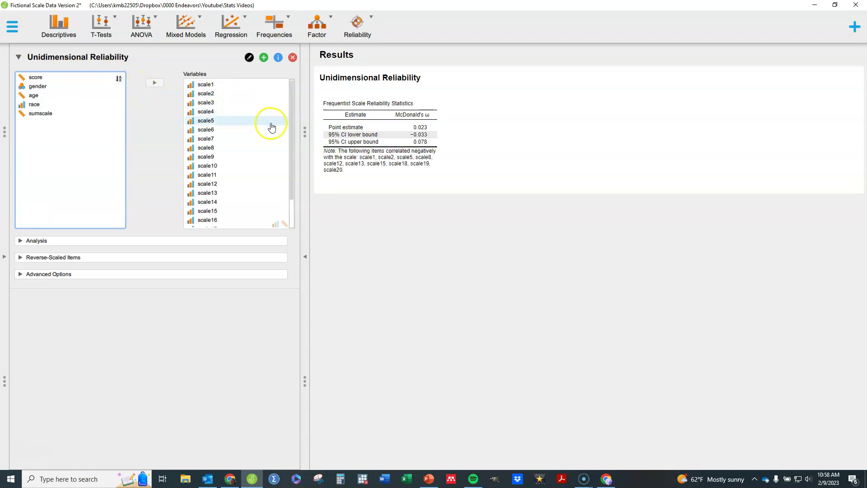
- Scroll through the results to review the flagged negatively correlated items
drag(291, 145, 299, 93)
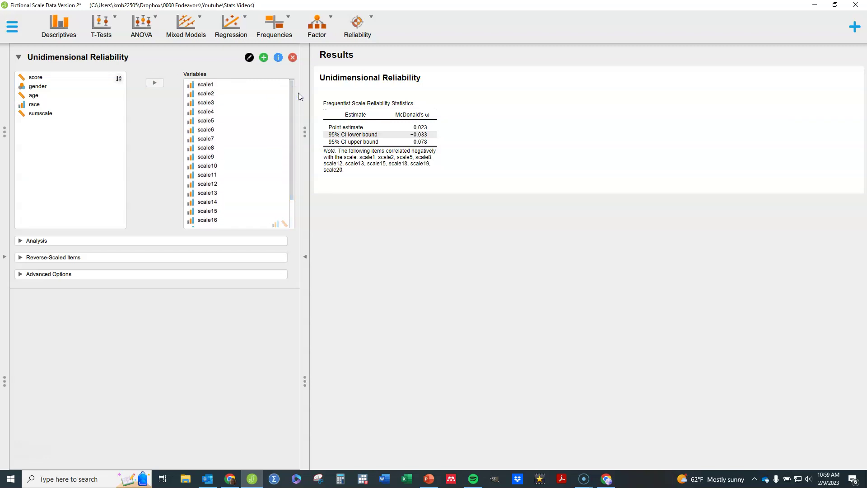
drag(290, 112, 289, 148)
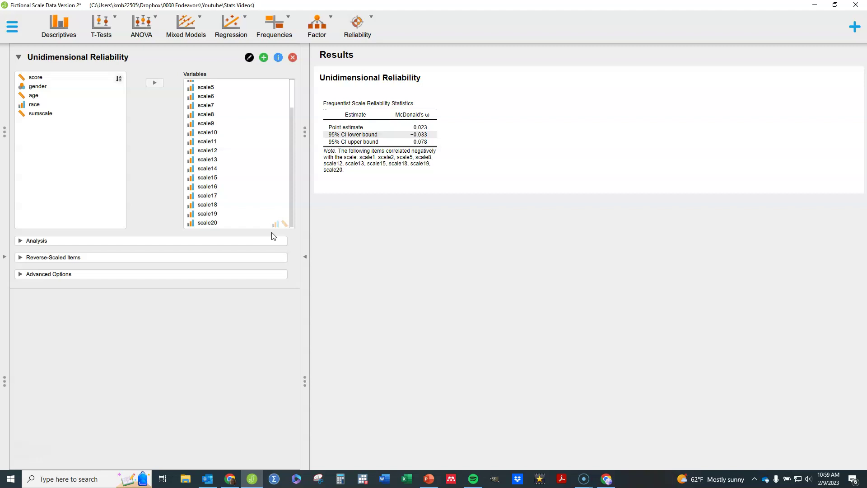
- Check scale1's measurement type in the data spreadsheet, then return to the reliability results
click(5, 257)
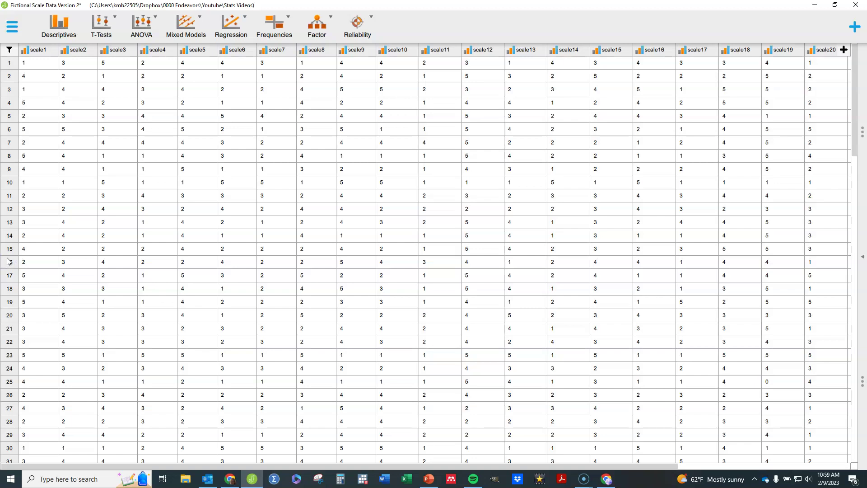
click(24, 50)
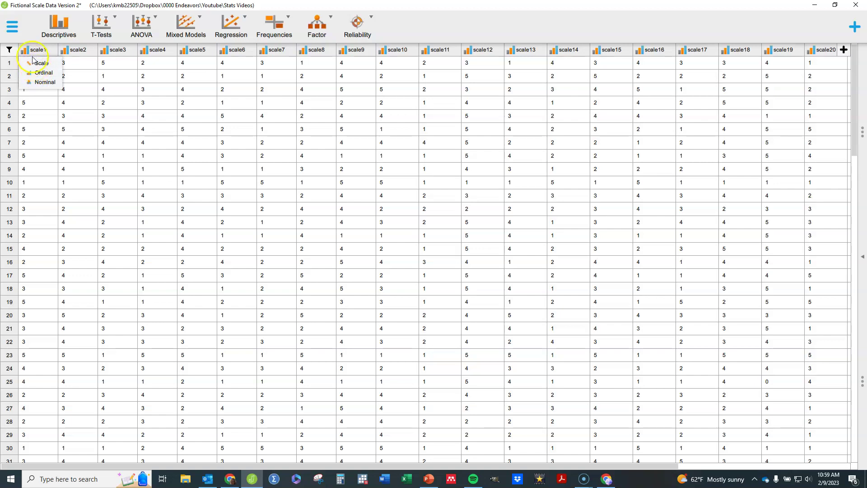
click(26, 53)
click(25, 53)
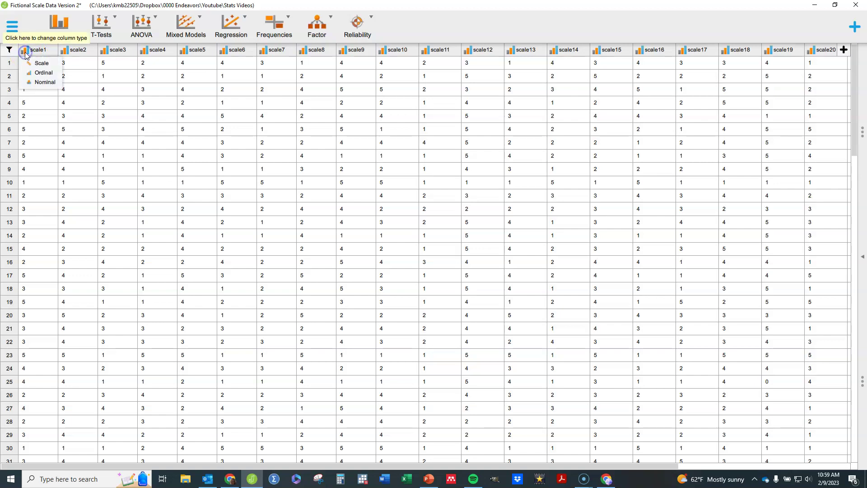
click(862, 255)
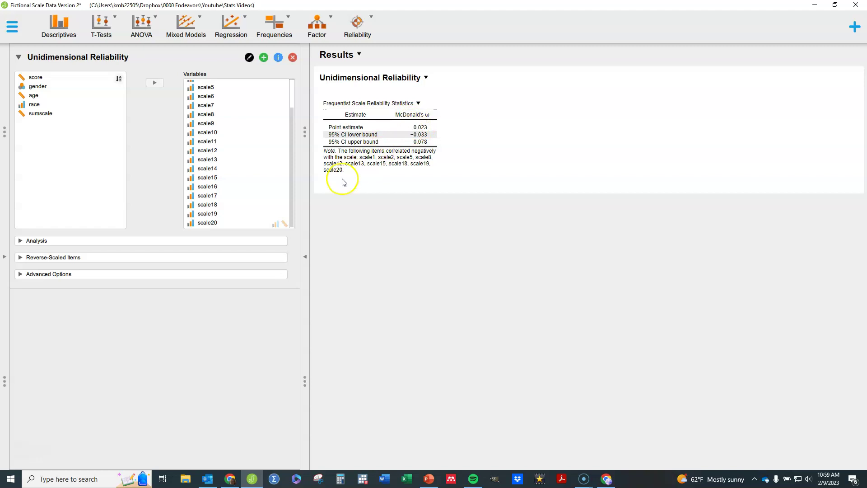
- Expand the Analysis options and tick Cronbach's α under Scale Statistics
click(28, 242)
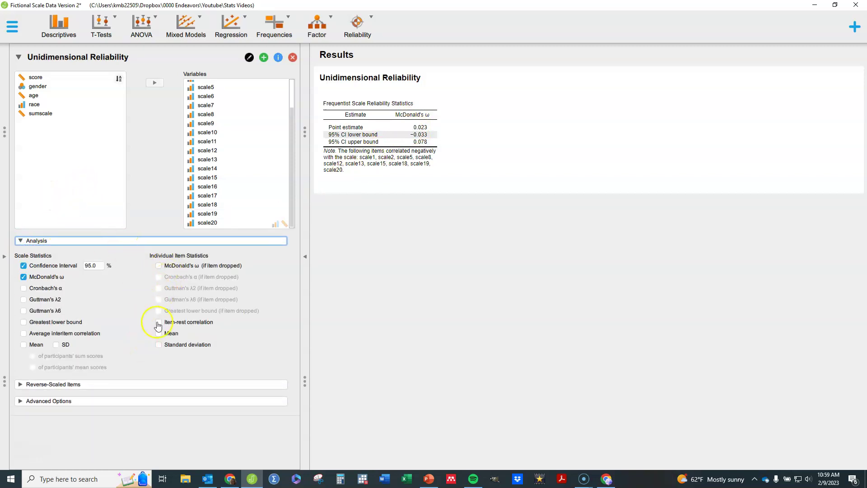
click(102, 294)
- Keep Cronbach's α and drop confidence intervals, leaving point estimates ω 0.023 and α 0.210
click(24, 291)
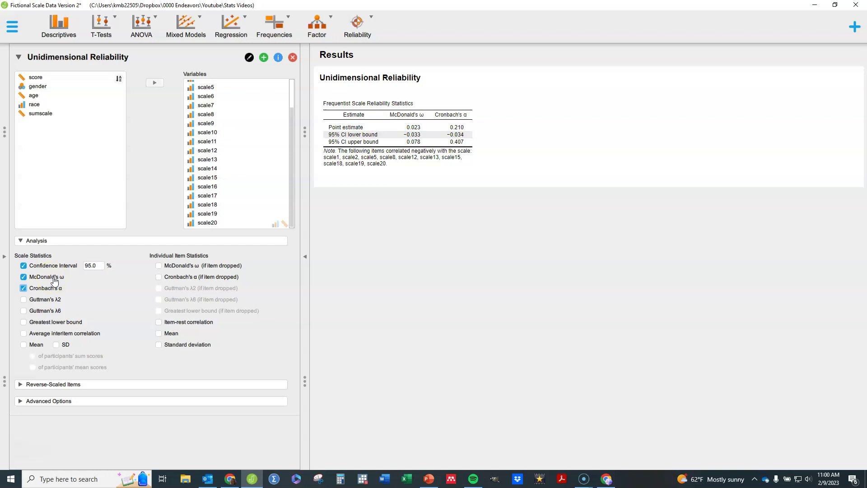
click(58, 280)
click(291, 96)
drag(292, 96, 294, 132)
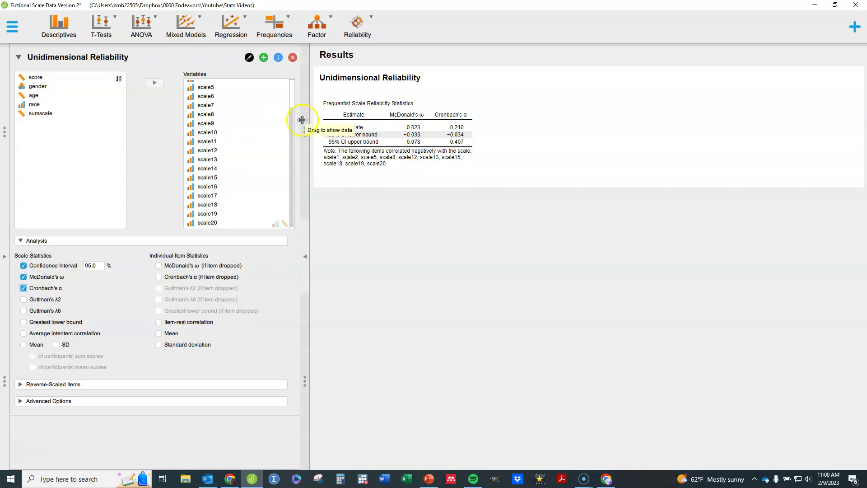
click(292, 117)
mouse_move(292, 116)
mouse_down()
mouse_move(290, 91)
mouse_move(294, 129)
mouse_up()
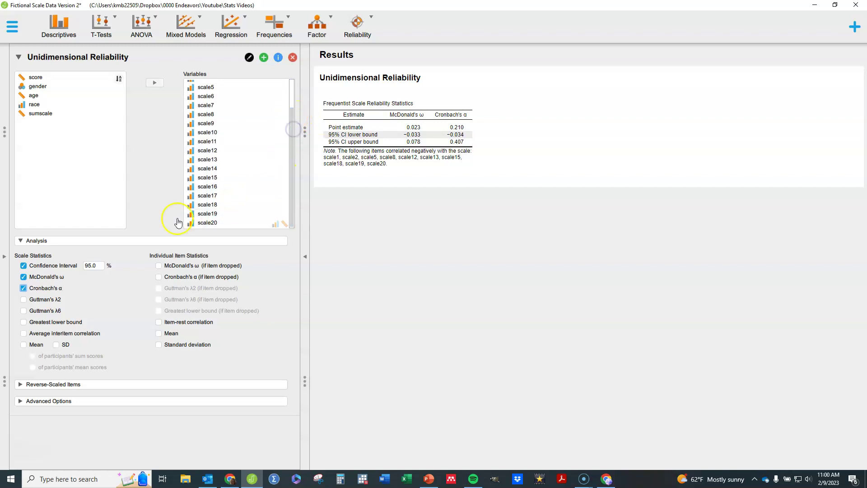
- Expand the Reverse-Scaled Items section
click(29, 285)
click(24, 268)
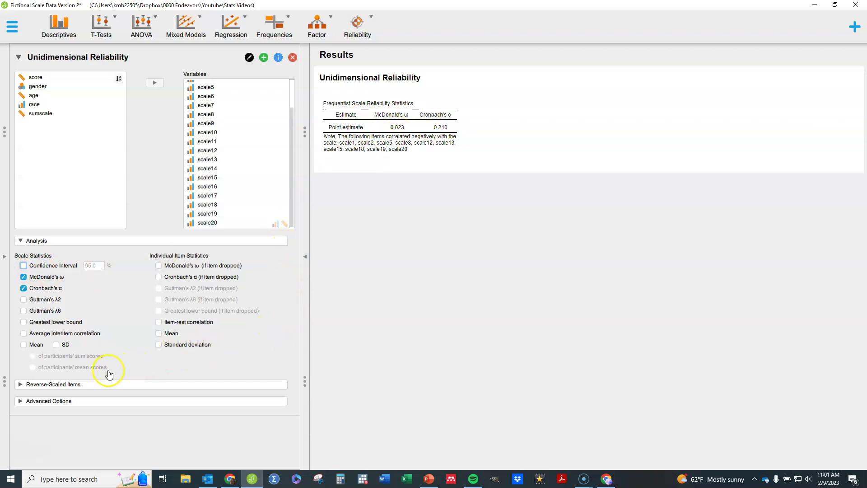
click(214, 373)
- Mark scale6 as reverse-scaled, then move it back to the normal-scaled items
click(74, 385)
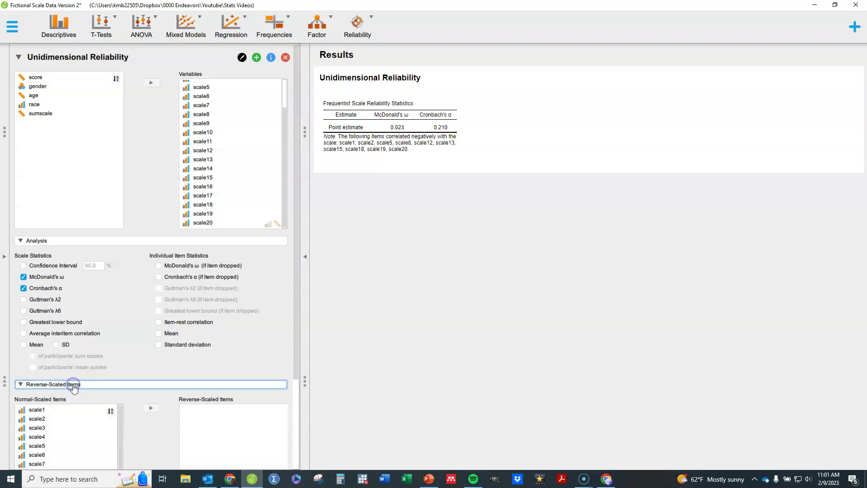
drag(294, 240, 291, 362)
click(38, 345)
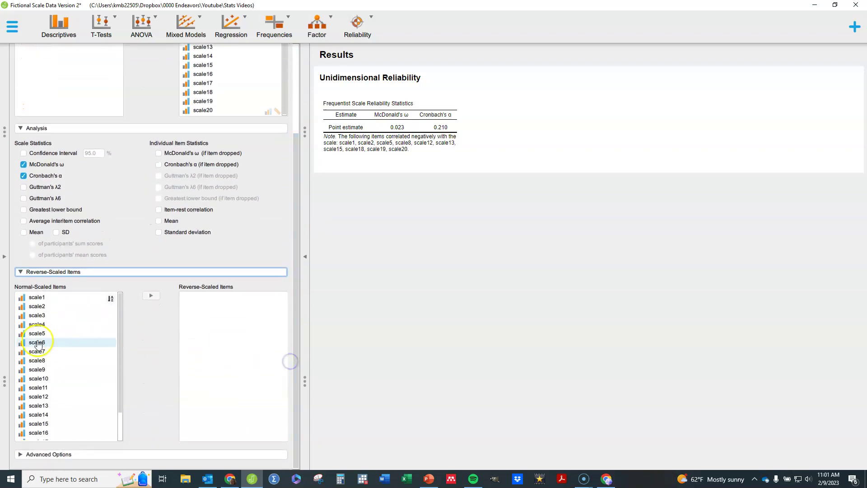
click(151, 295)
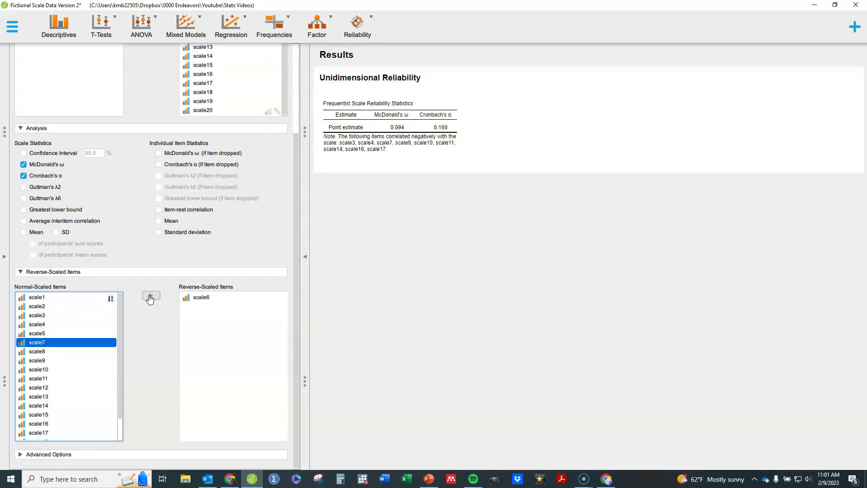
click(199, 297)
click(151, 296)
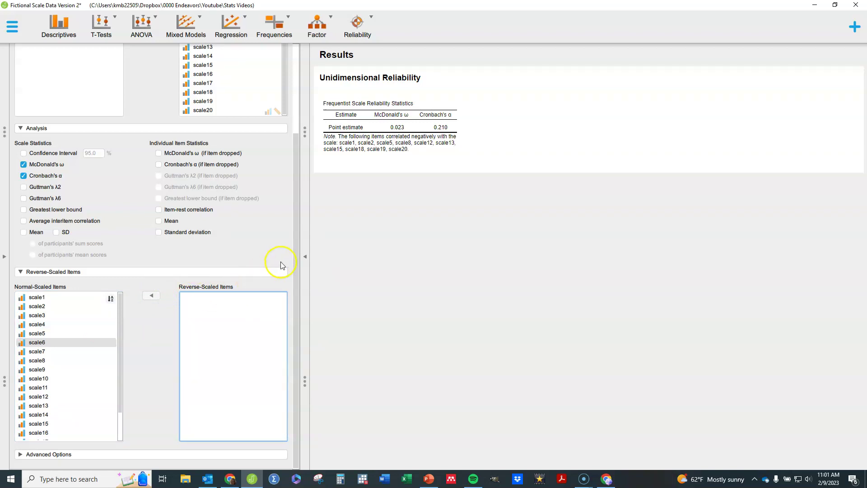
- Confirm the estimates stay at ω 0.023 and α 0.210, then collapse Reverse-Scaled Items
drag(295, 243, 287, 151)
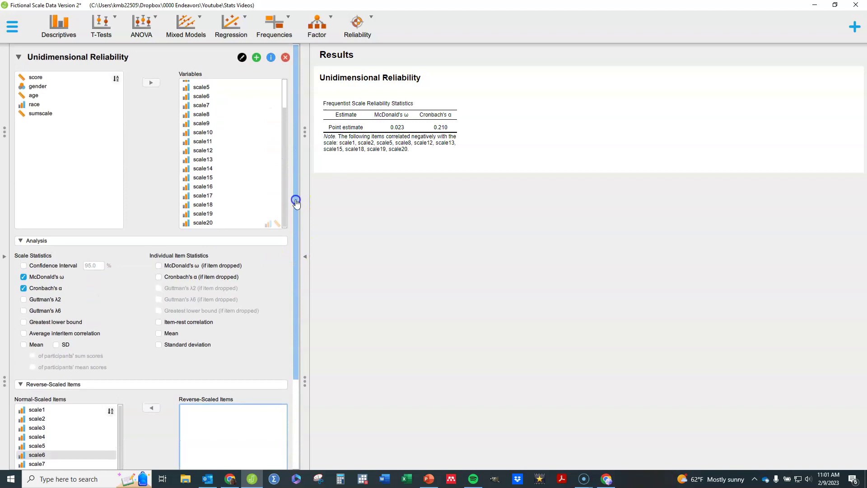
scroll(294, 183, down, 1)
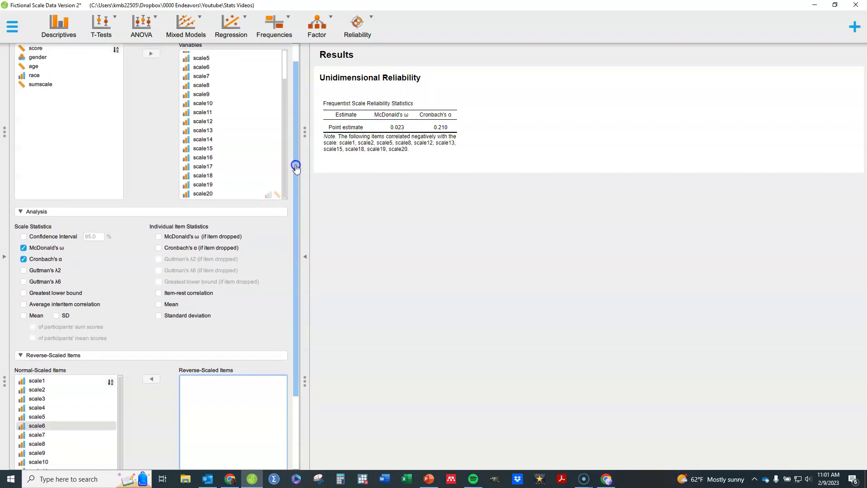
mouse_move(296, 166)
mouse_down()
mouse_move(300, 141)
mouse_move(303, 181)
mouse_up()
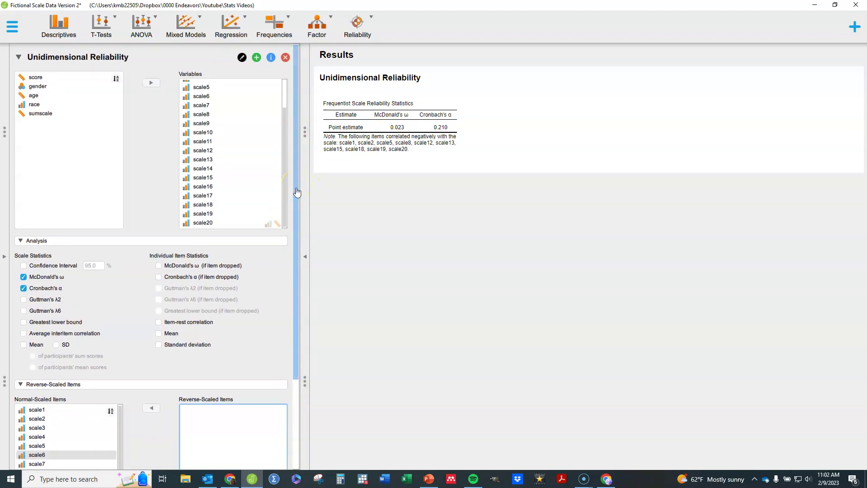
drag(296, 190, 281, 310)
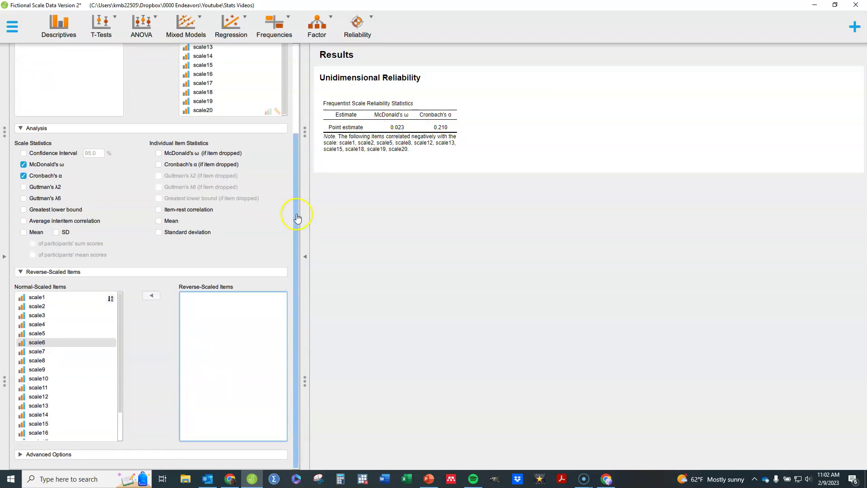
scroll(297, 236, up, 2)
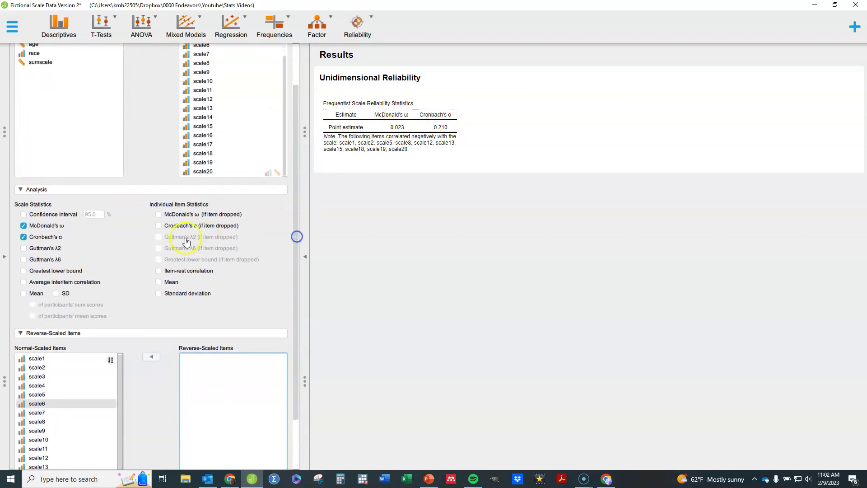
click(20, 333)
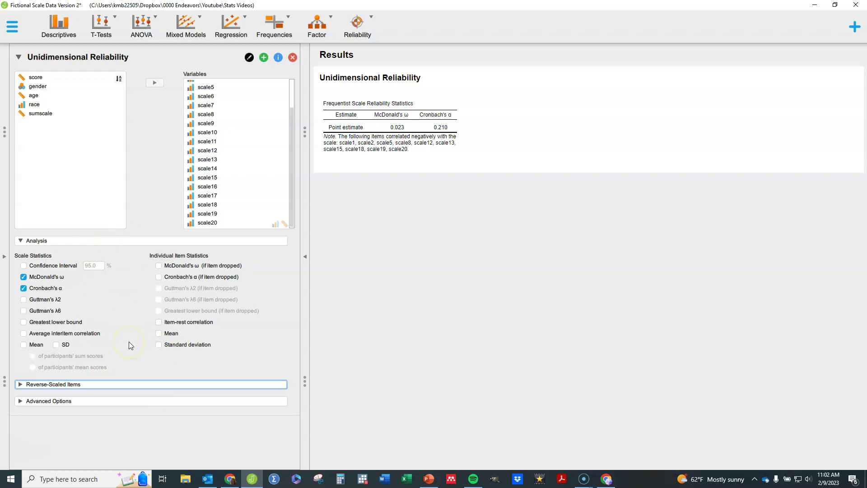
- Add average interitem correlation (0.016), sum-score mean (59.342) and SD (6.144) to scale statistics
click(24, 334)
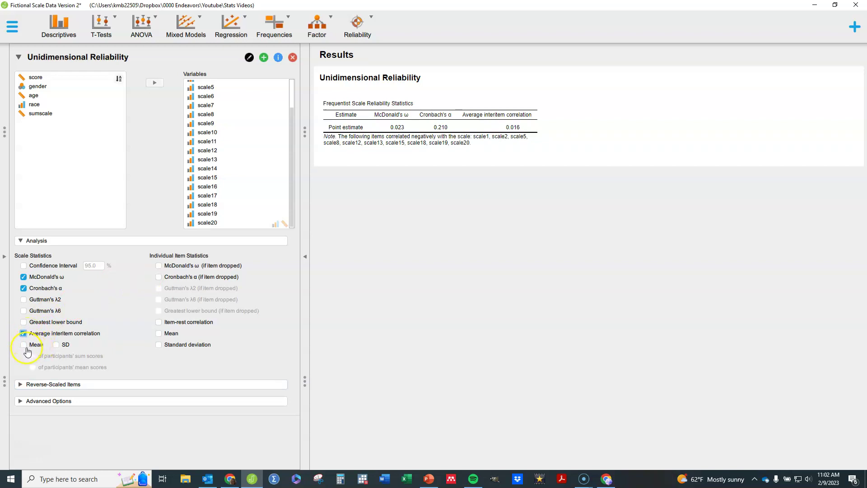
click(24, 346)
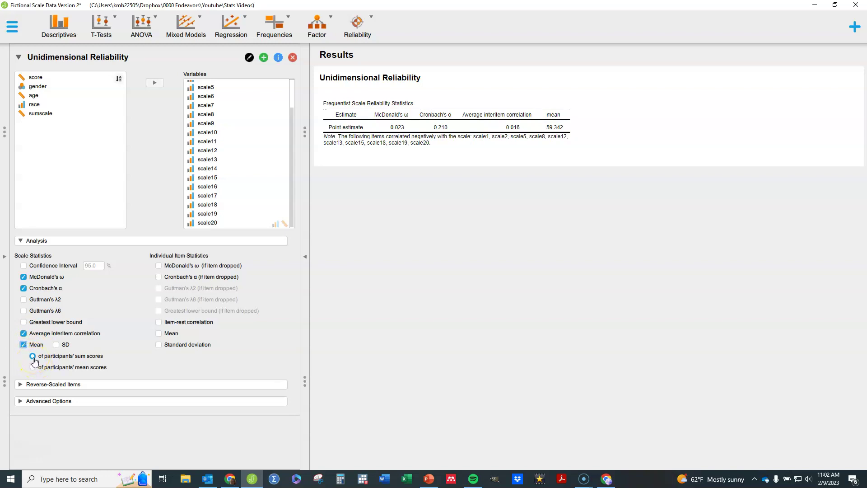
click(33, 368)
click(33, 357)
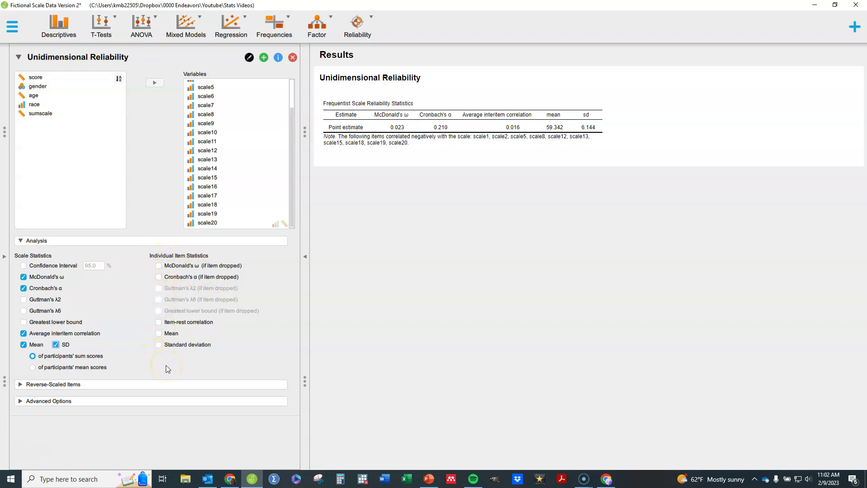
- Add per-item mean, standard deviation and item-rest correlation columns for scale1–scale20
click(157, 336)
click(160, 347)
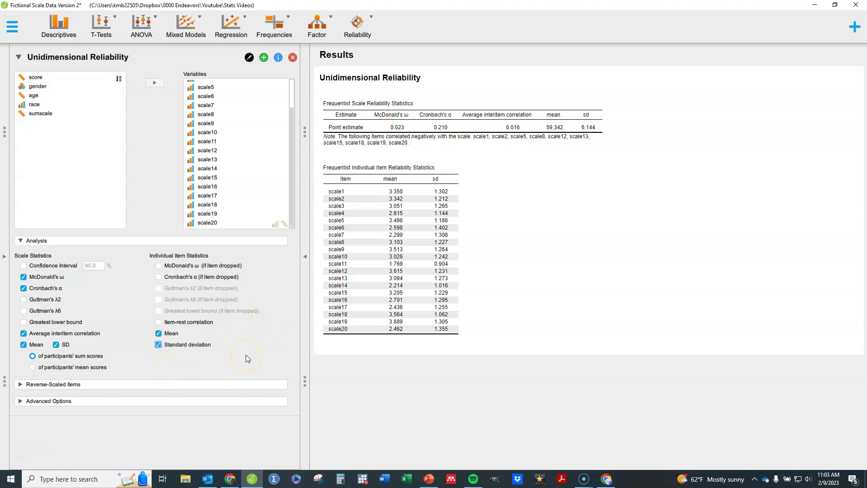
click(159, 322)
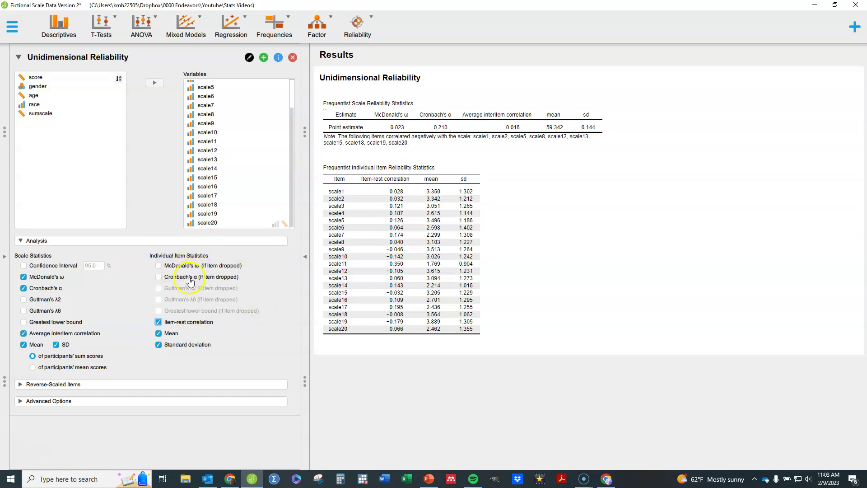
- Add Cronbach's α if item dropped; dropping scale19 raises α most, to 0.283
click(158, 277)
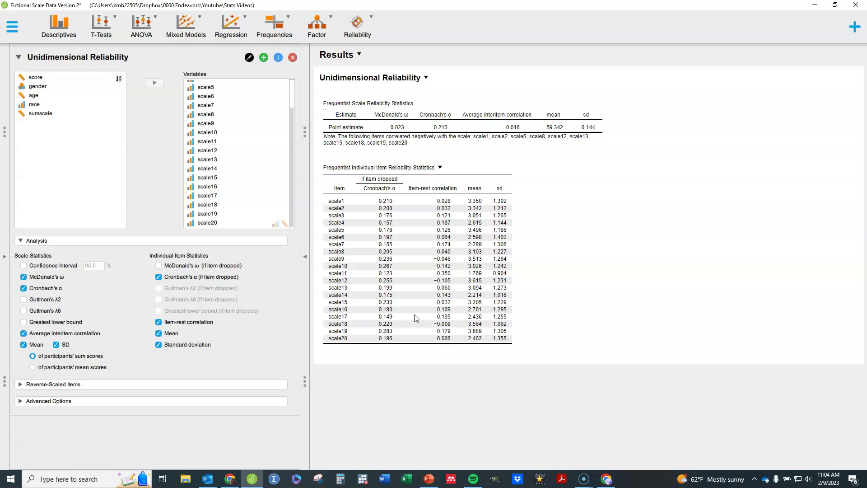
click(409, 315)
click(36, 406)
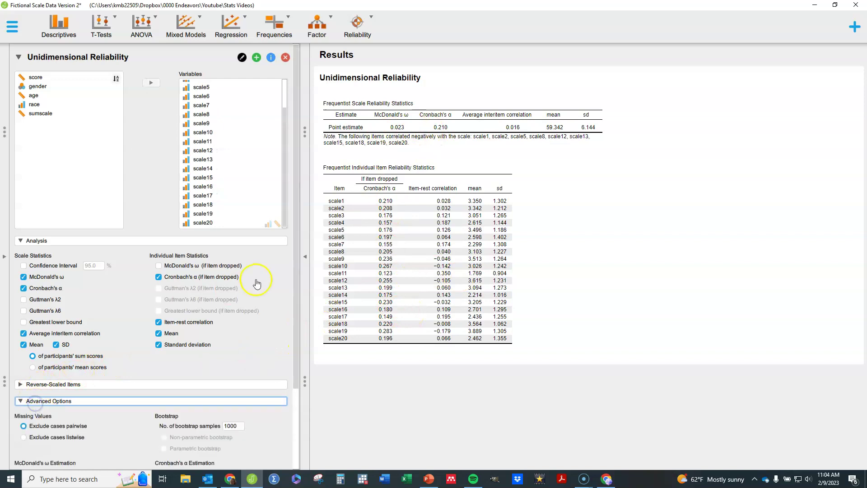
drag(297, 236, 294, 359)
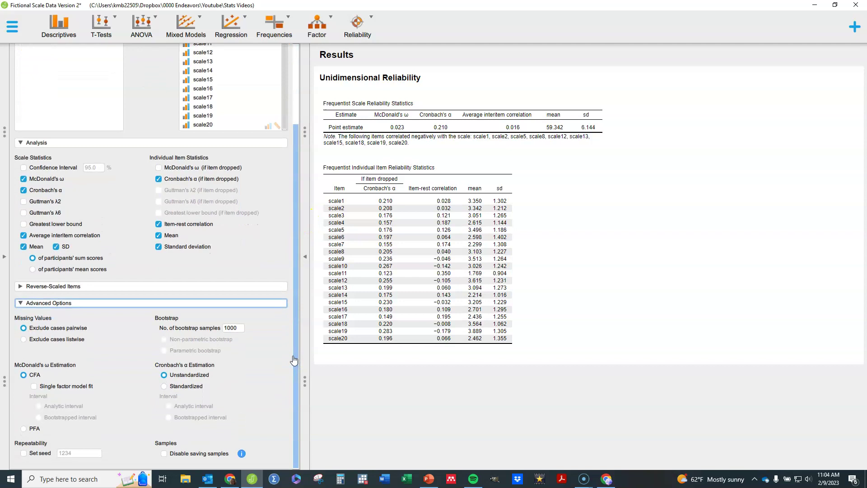
drag(293, 358, 294, 358)
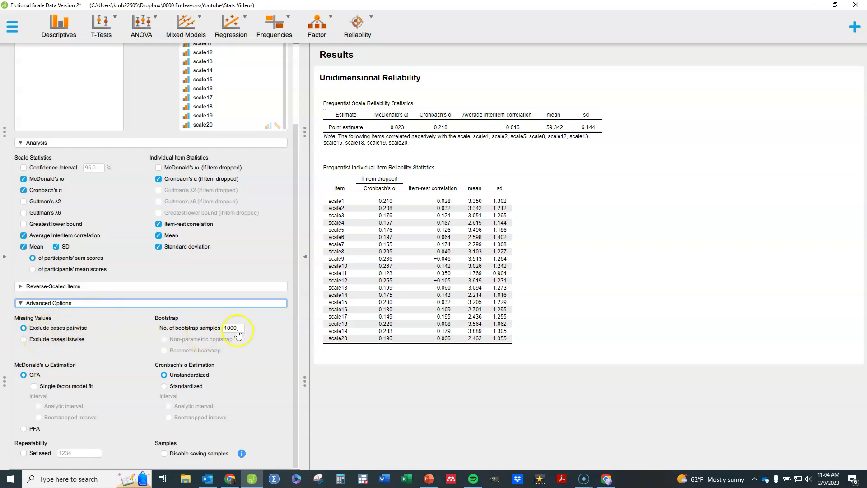
scroll(294, 311, up, 1)
scroll(295, 311, down, 1)
click(21, 307)
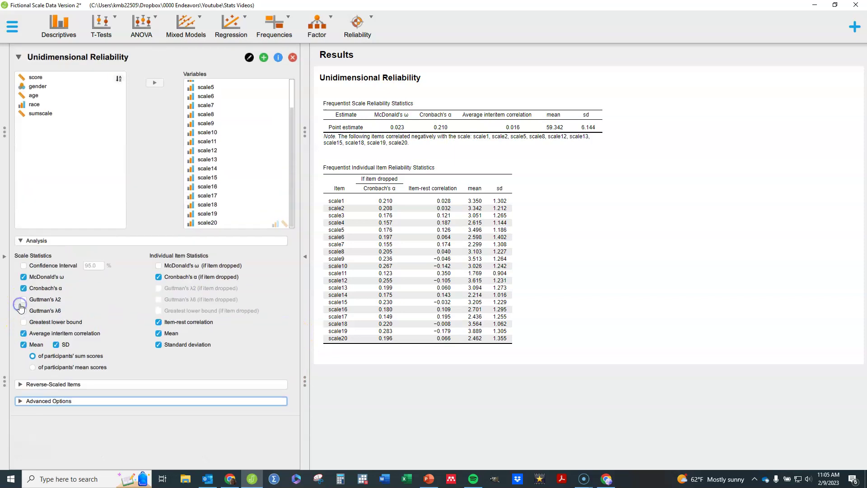
click(281, 59)
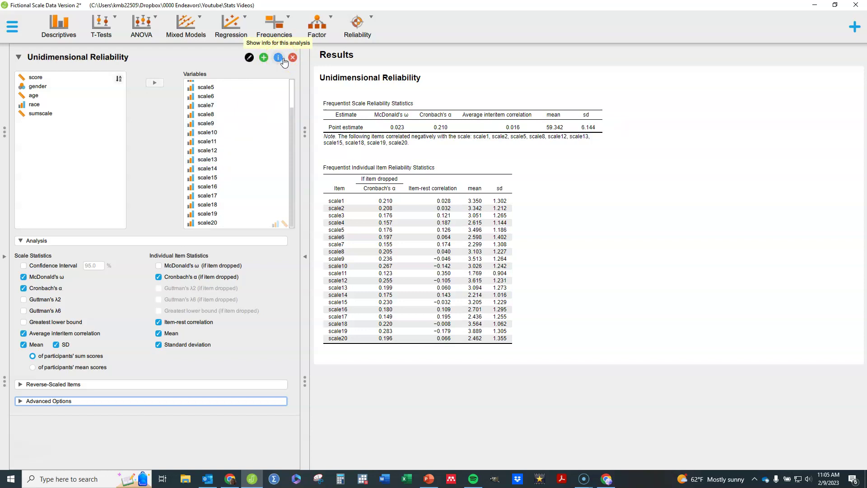